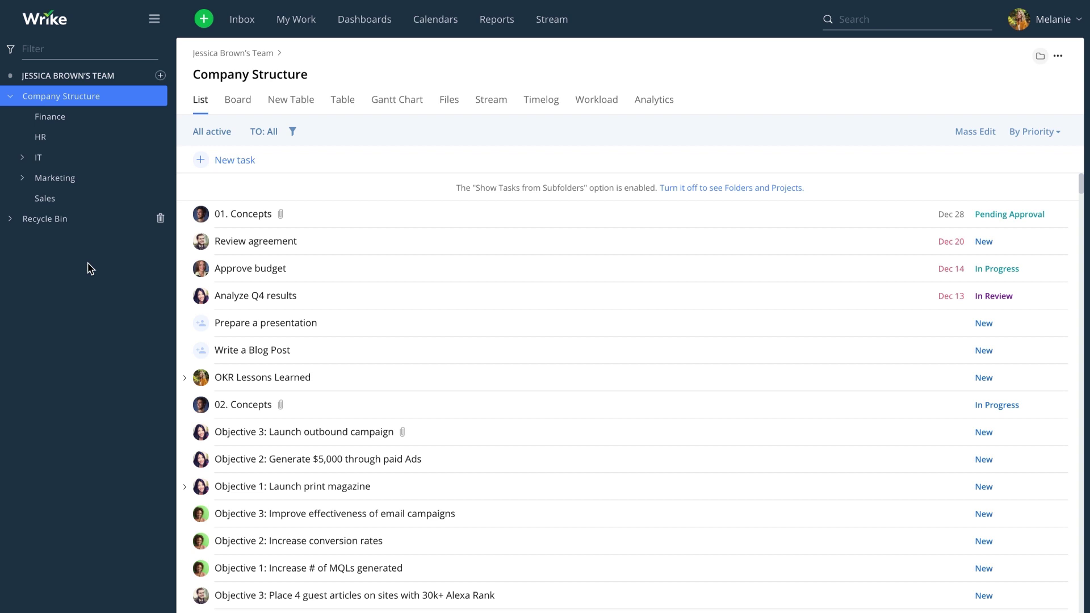
# Open the 01. Concepts task in Marketing, list all its files, and preview Interactive_banner.jpg
pyautogui.click(76, 182)
pyautogui.click(303, 214)
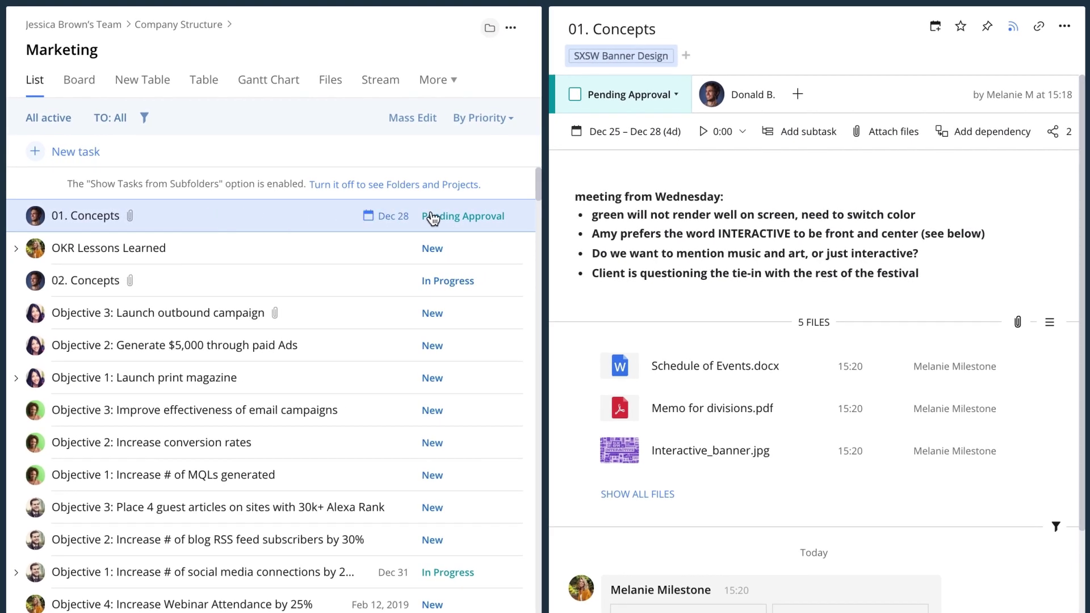
pyautogui.scroll(-1, 558, 211)
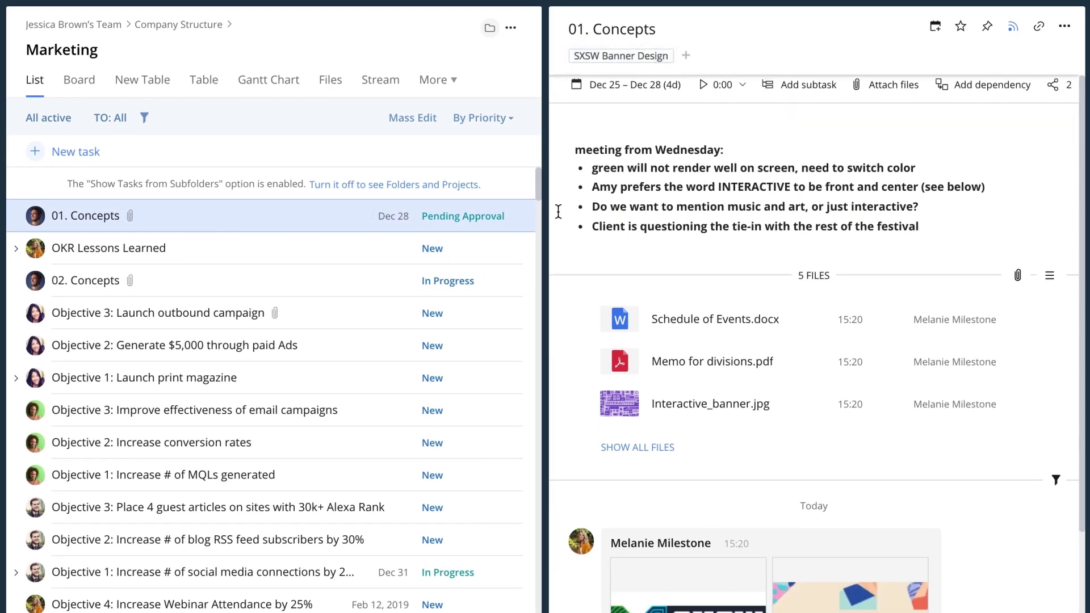
pyautogui.scroll(-3, 558, 211)
pyautogui.scroll(-1, 558, 211)
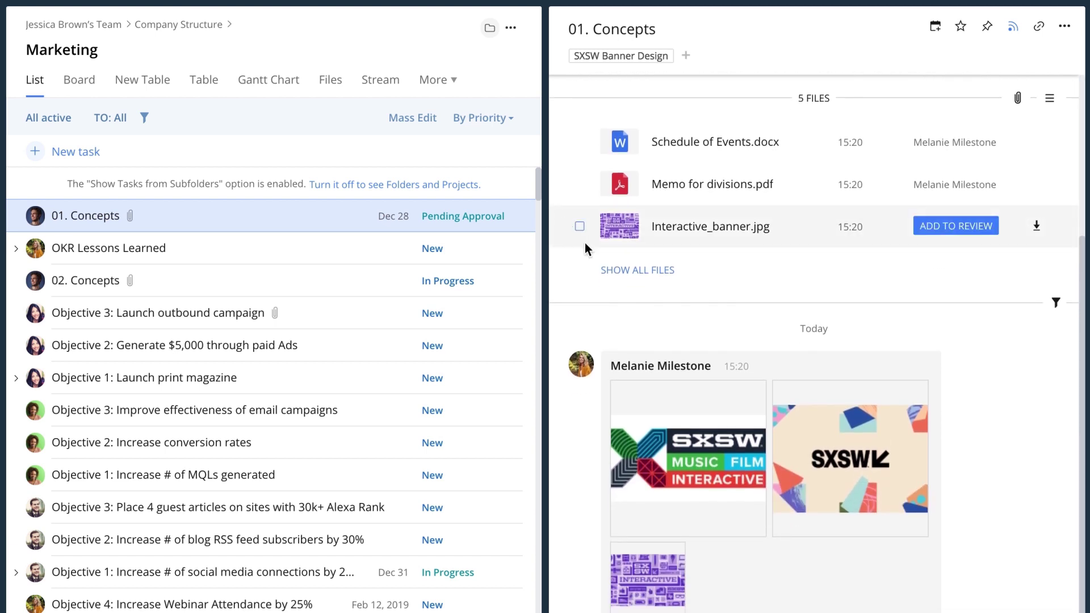
pyautogui.click(616, 272)
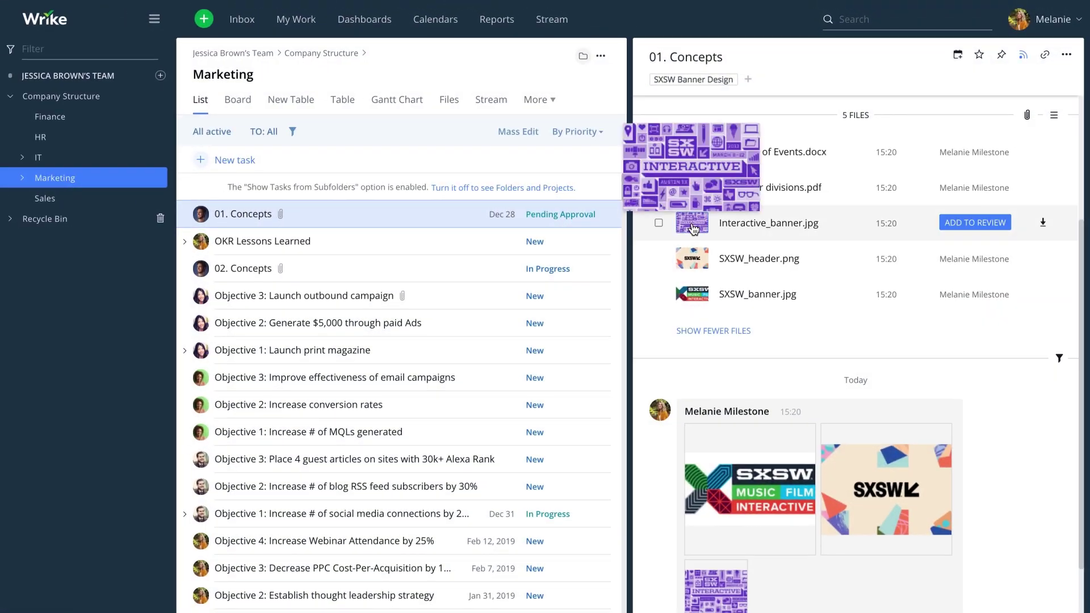
pyautogui.click(693, 226)
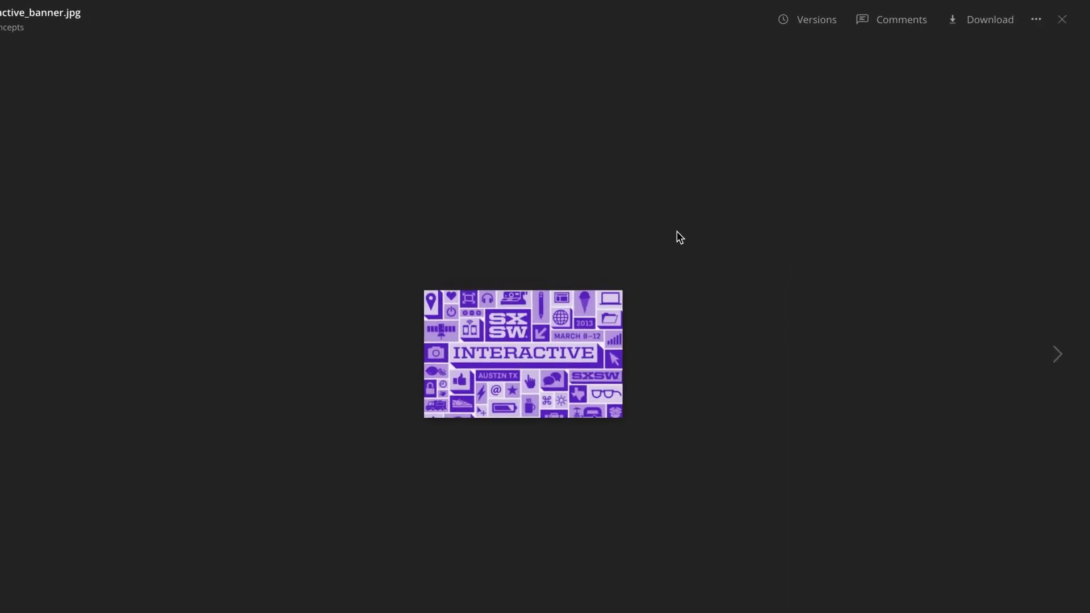
# Show comments on Interactive_banner.jpg and pin a comment marker on the INTERACTIVE word
pyautogui.click(850, 32)
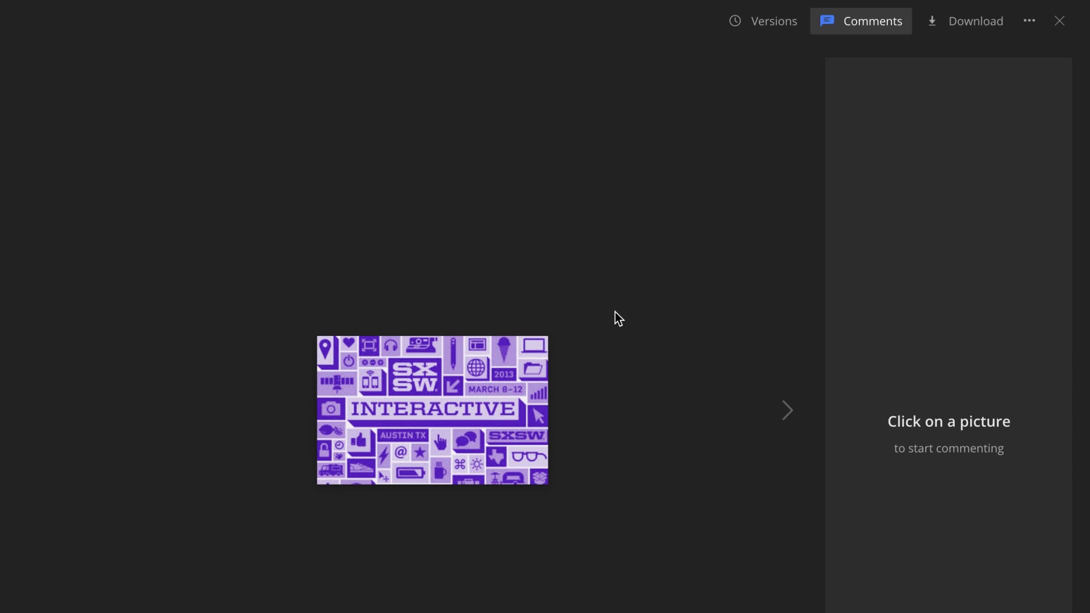
pyautogui.click(524, 412)
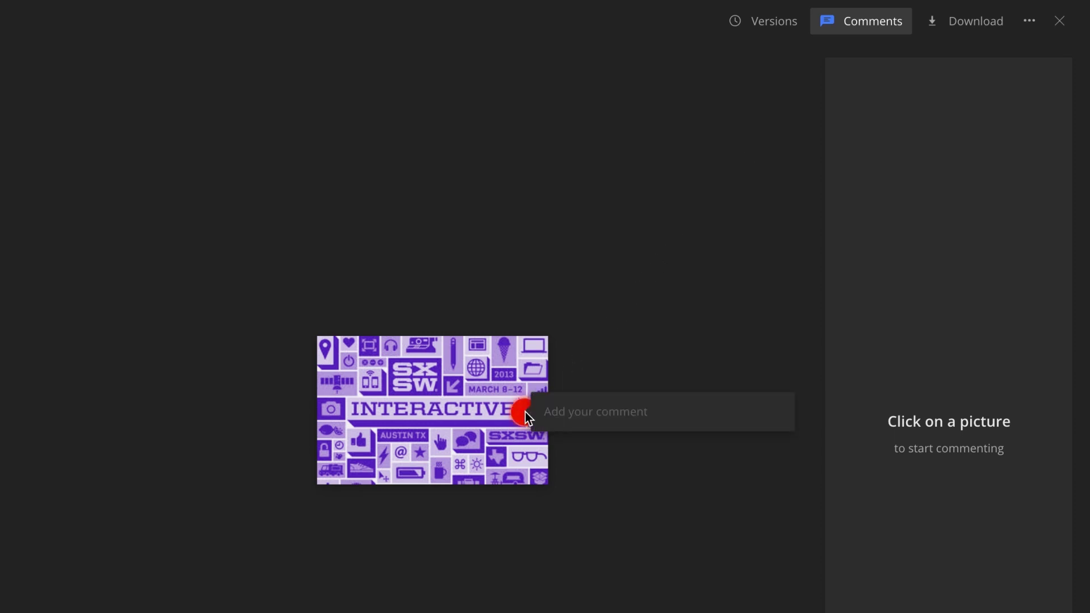
pyautogui.write('Can you please move this to the center ')
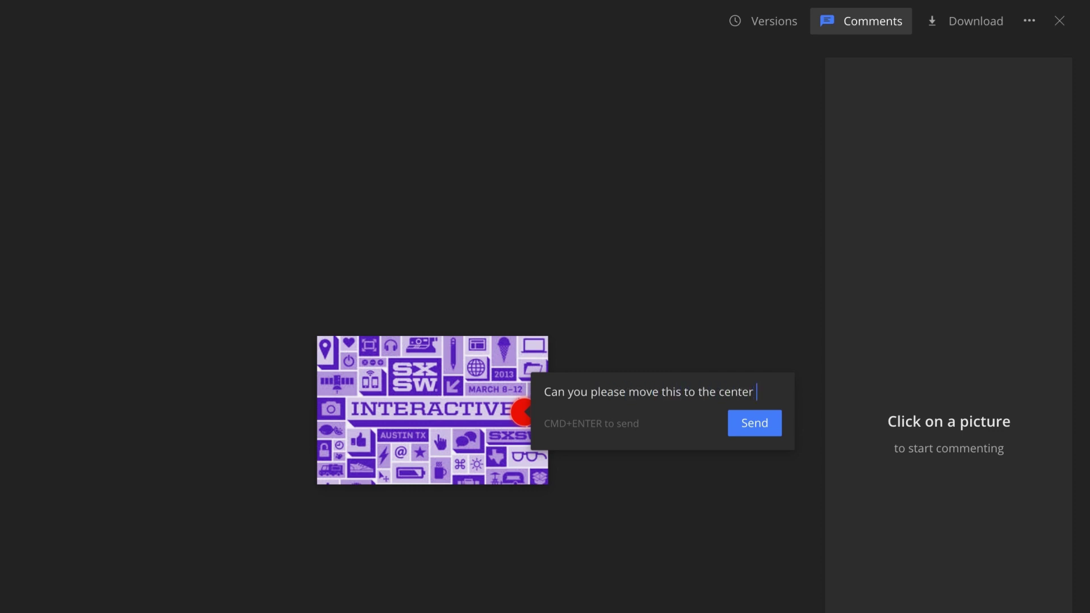
pyautogui.write('of the banner? ')
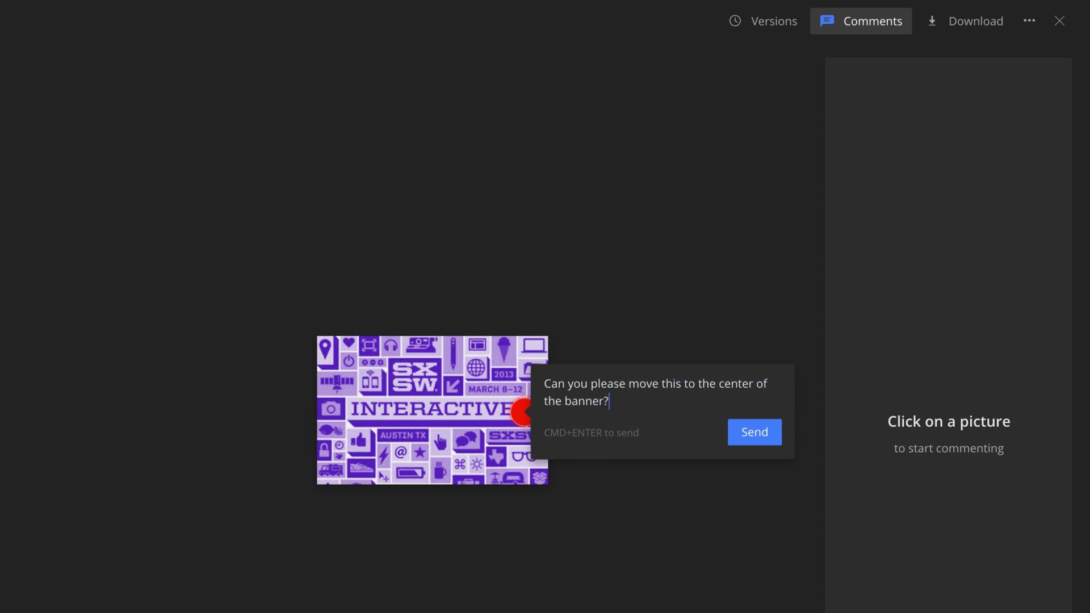
pyautogui.write('@')
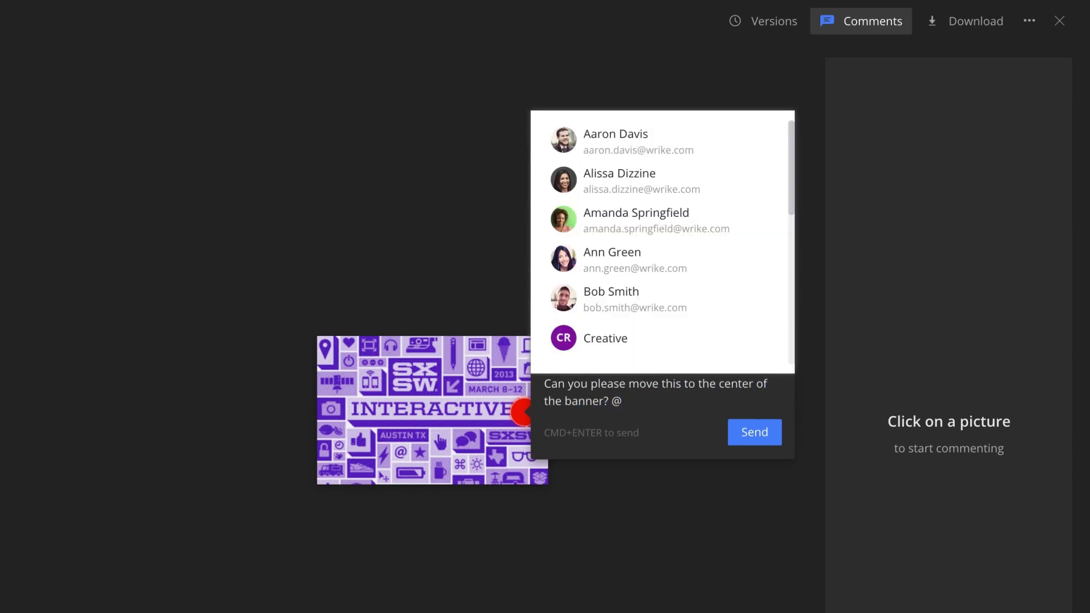
pyautogui.write('ali')
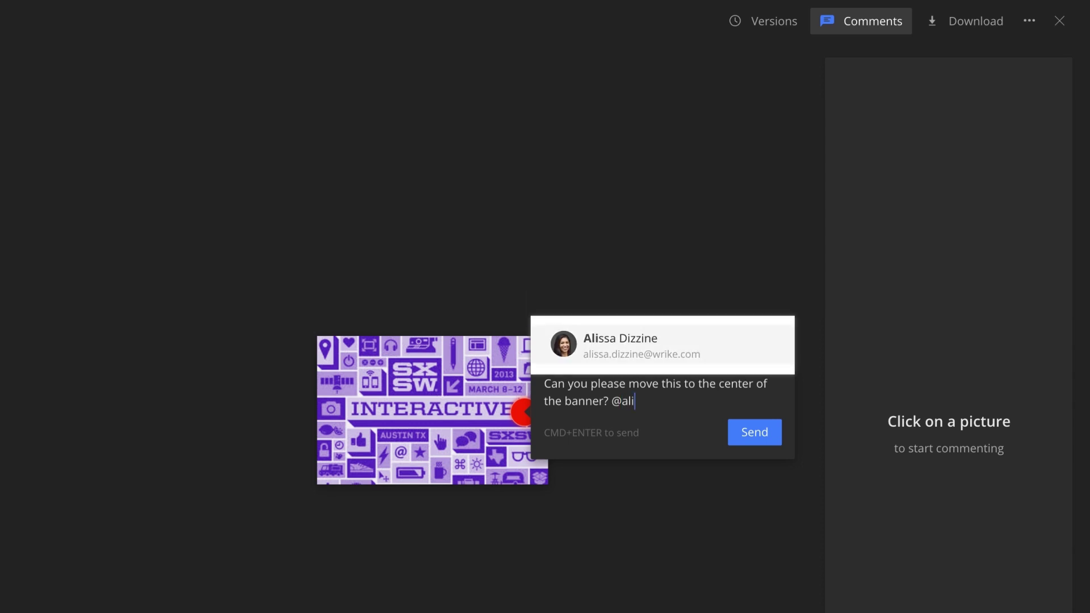
pyautogui.press('Return')
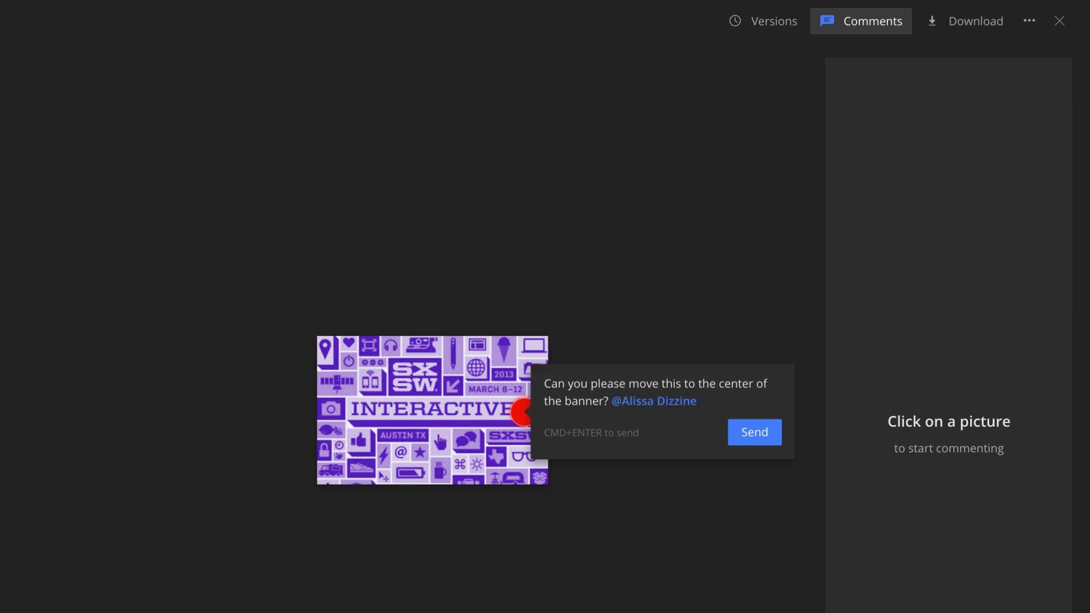
pyautogui.press('super+Return')
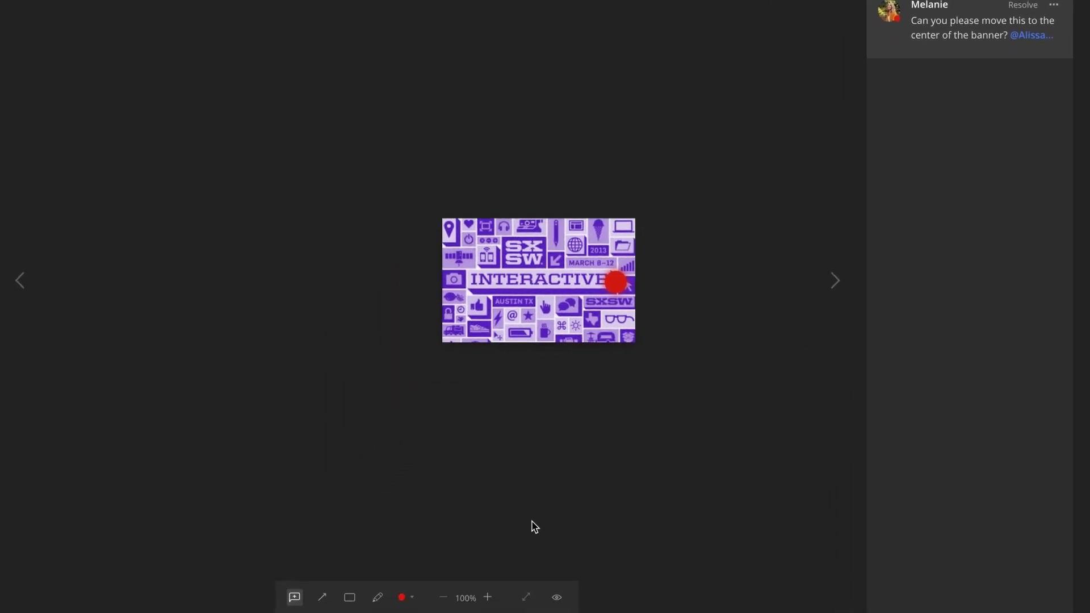
pyautogui.click(487, 598)
# Reset the banner image zoom and view its earlier versions
pyautogui.click(443, 597)
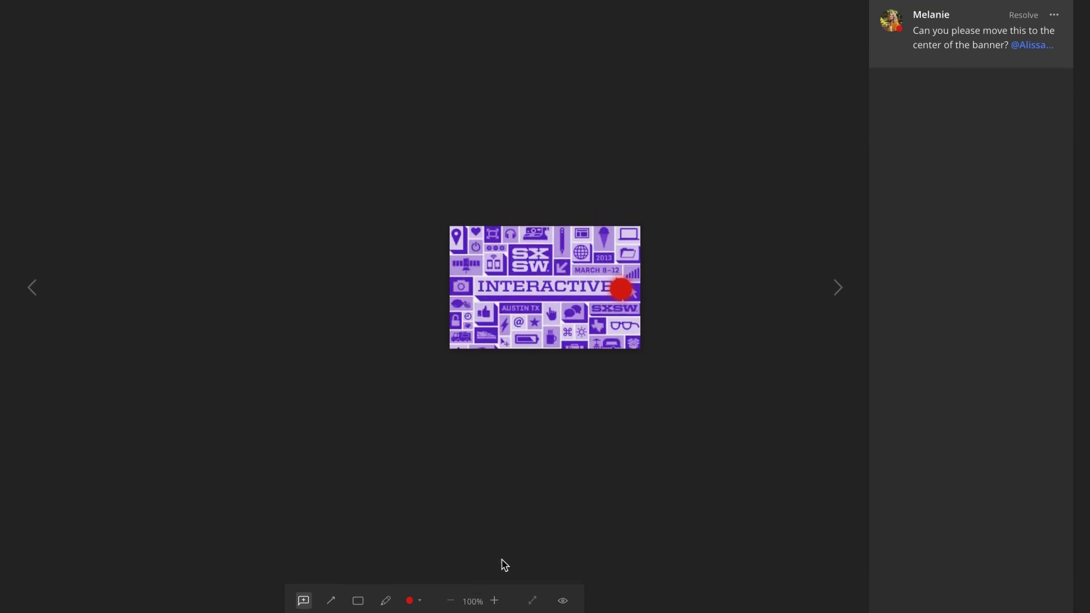
pyautogui.click(817, 23)
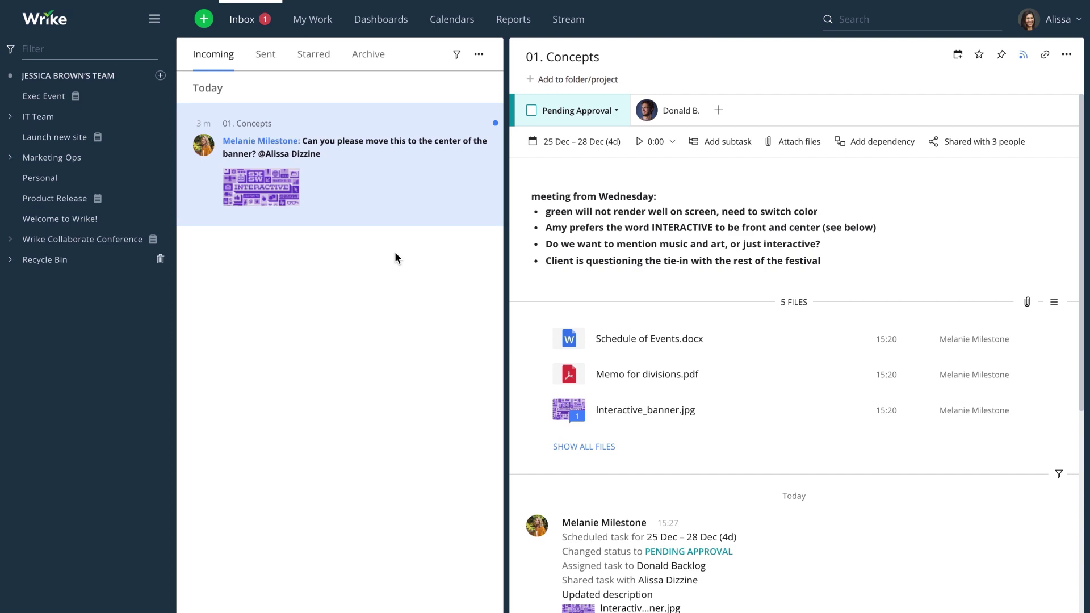
pyautogui.click(295, 190)
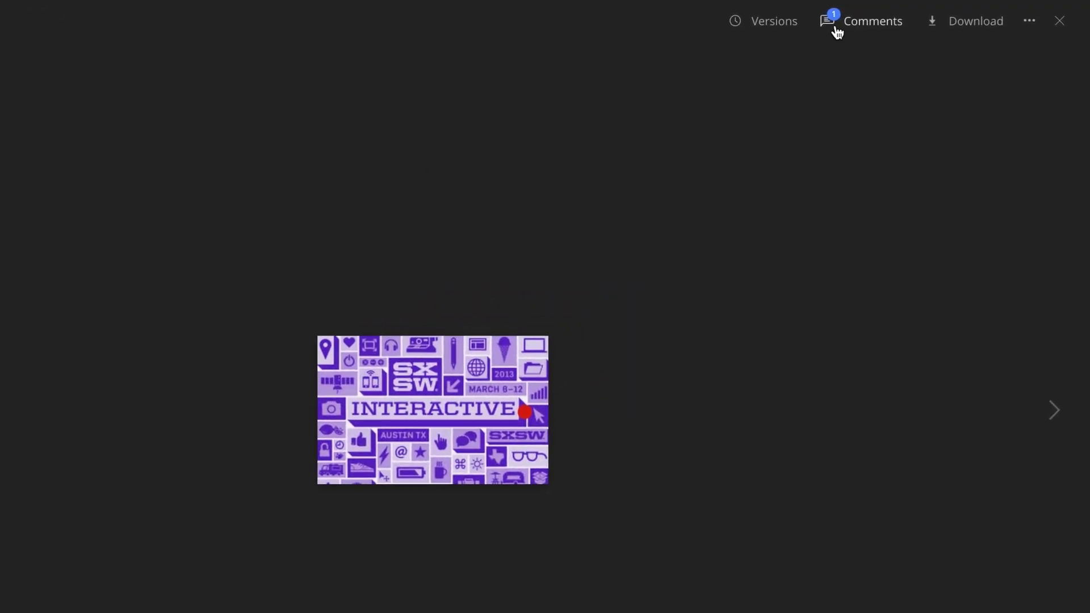
pyautogui.click(879, 27)
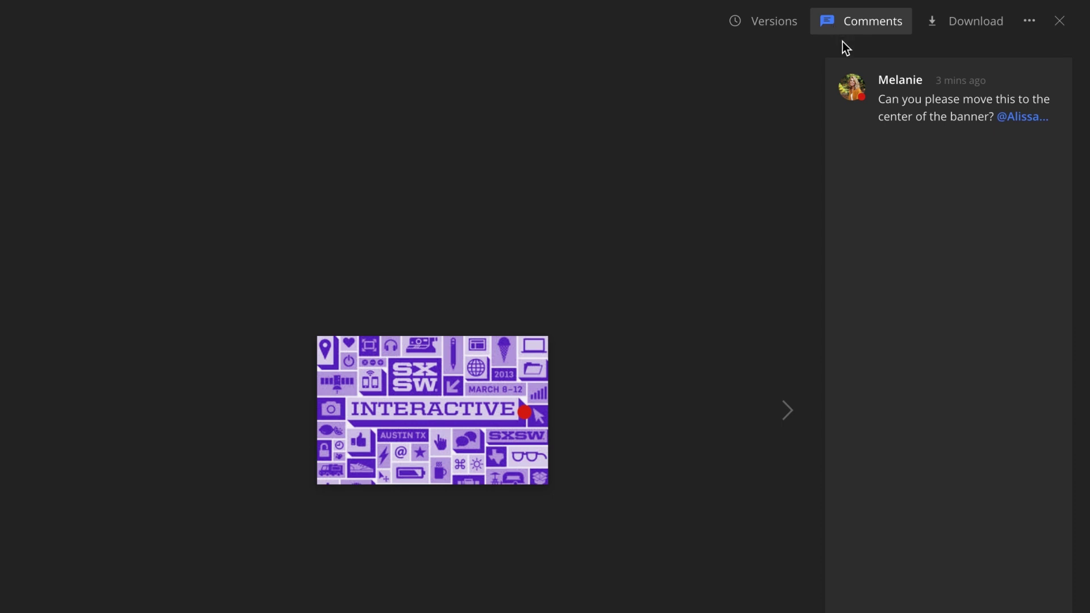
# Expand and resolve Melanie's centering comment, then close the image viewer
pyautogui.click(872, 112)
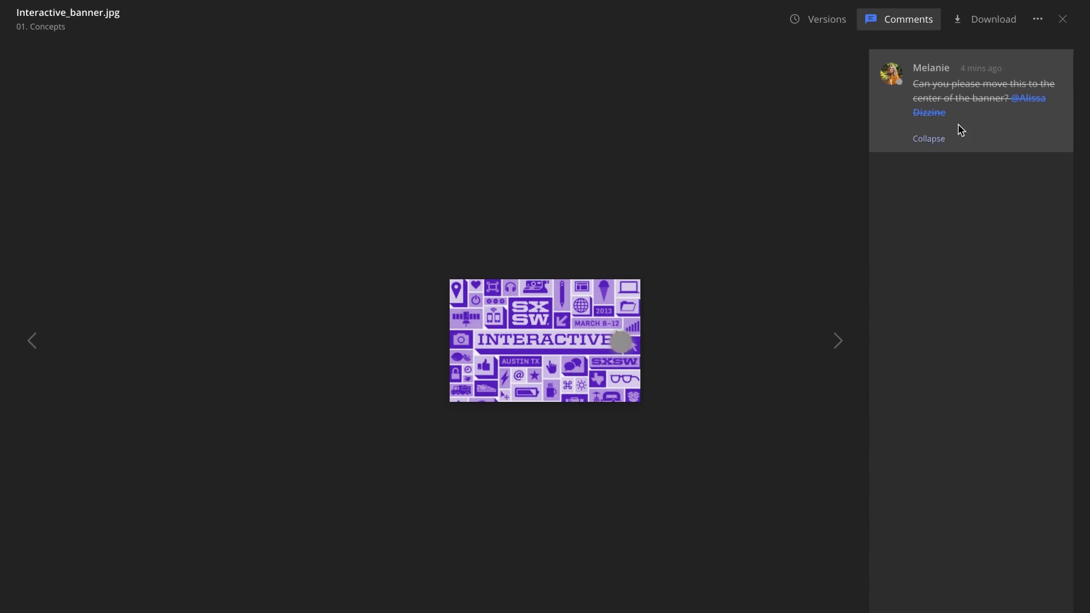
pyautogui.click(1062, 19)
# Select SXSW_banner.jpg and Interactive_banner.jpg from the task's files and start a review
pyautogui.scroll(-1, 1017, 112)
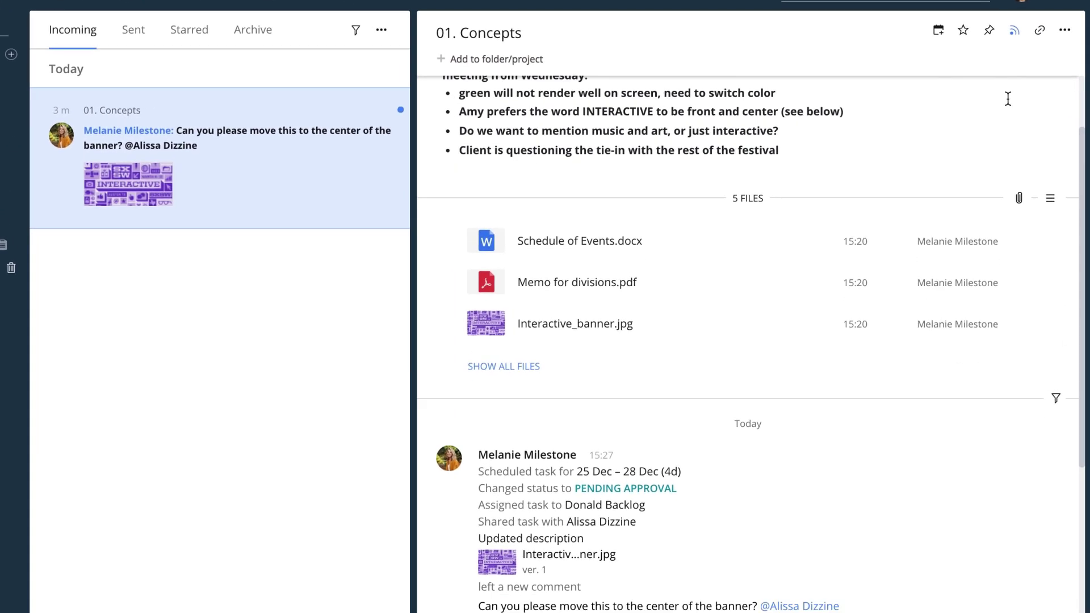
pyautogui.scroll(-2, 1016, 111)
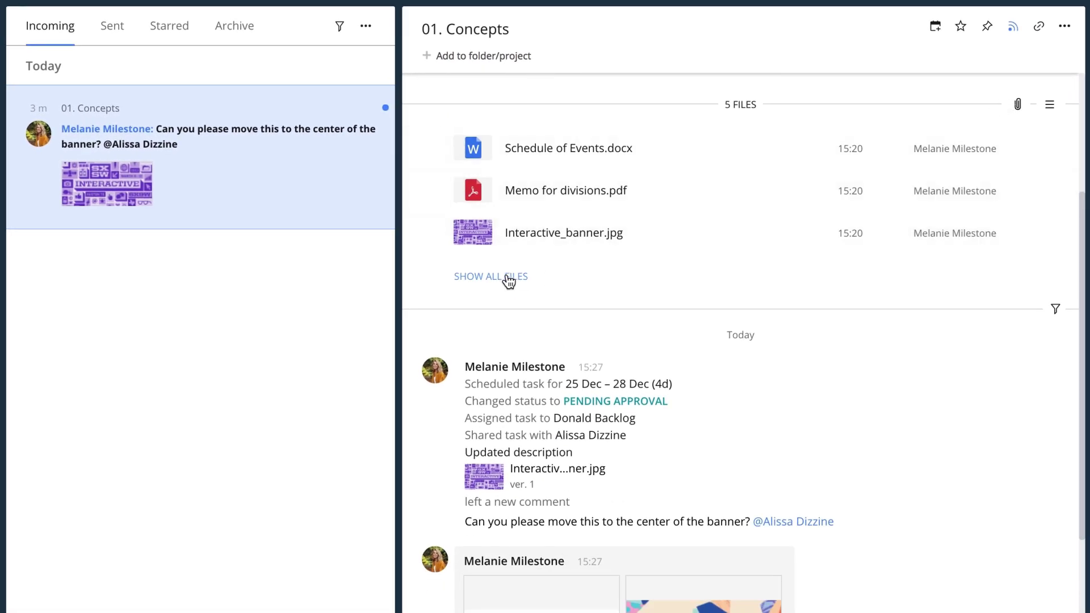
pyautogui.click(506, 276)
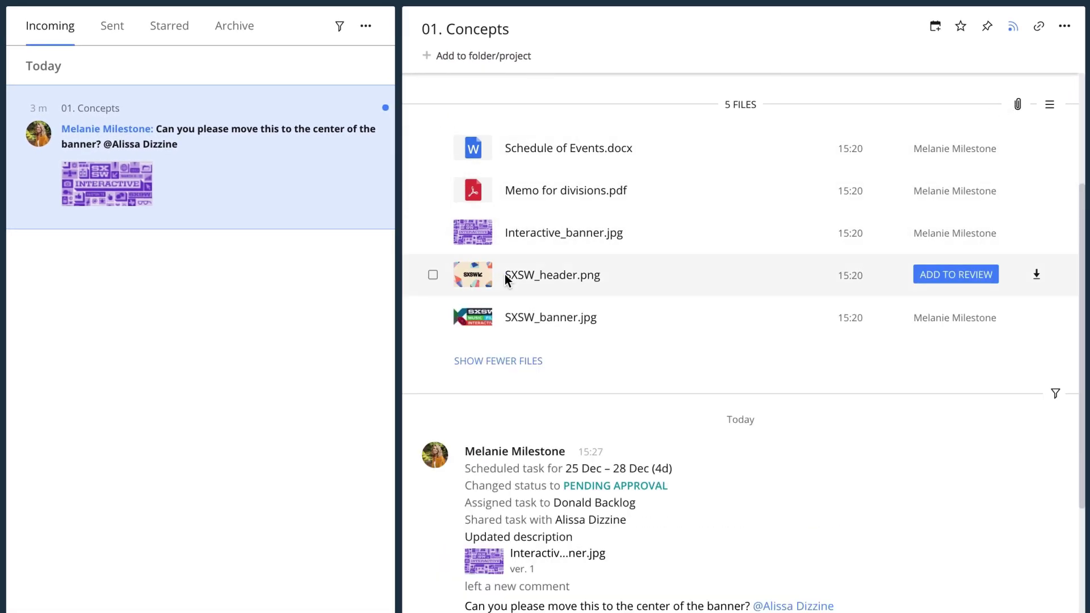
pyautogui.click(433, 317)
pyautogui.click(433, 233)
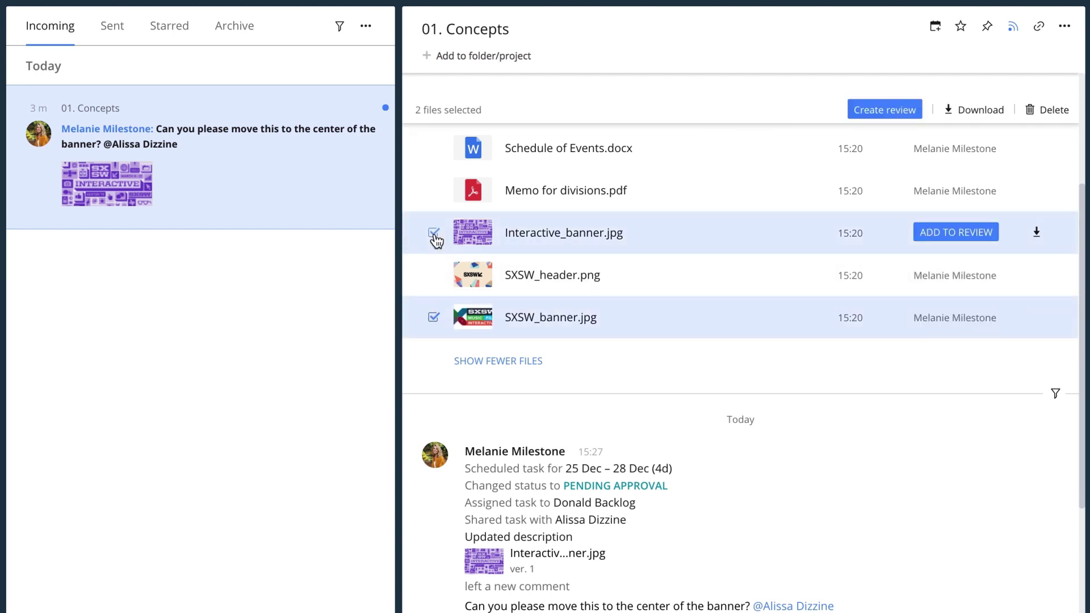
pyautogui.click(860, 109)
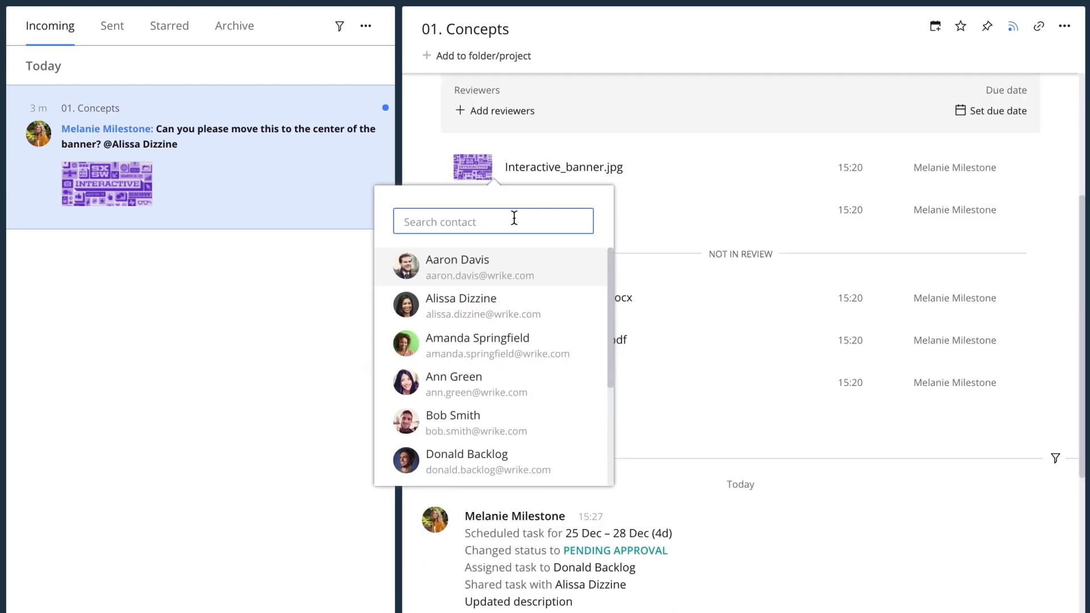
# Add Melanie as the banner review's reviewer and set its due date to 27 Dec
pyautogui.write('mel')
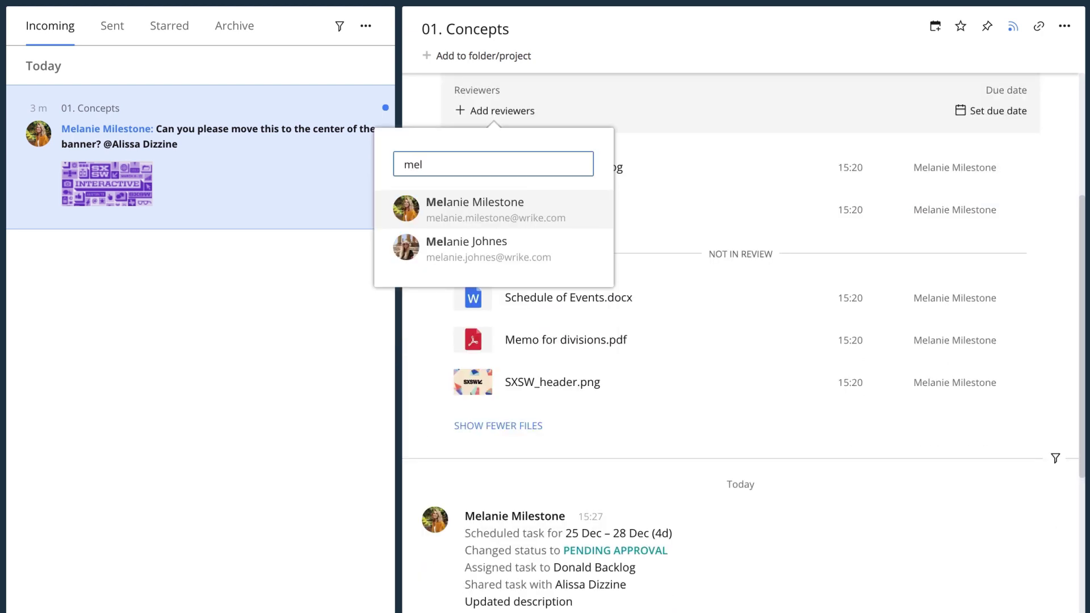
pyautogui.press('Return')
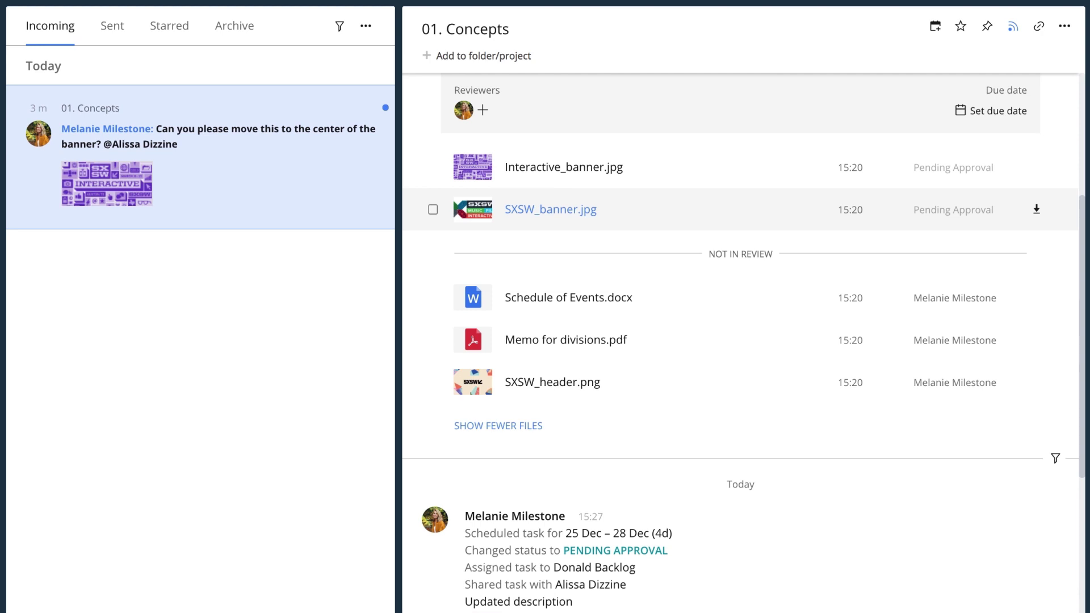
pyautogui.click(483, 111)
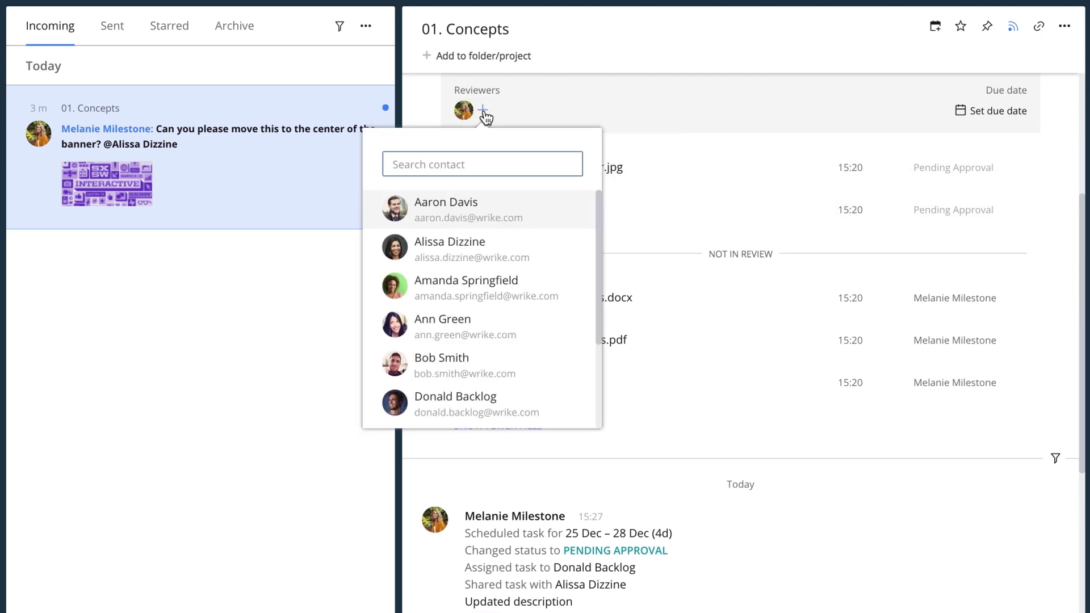
pyautogui.click(970, 112)
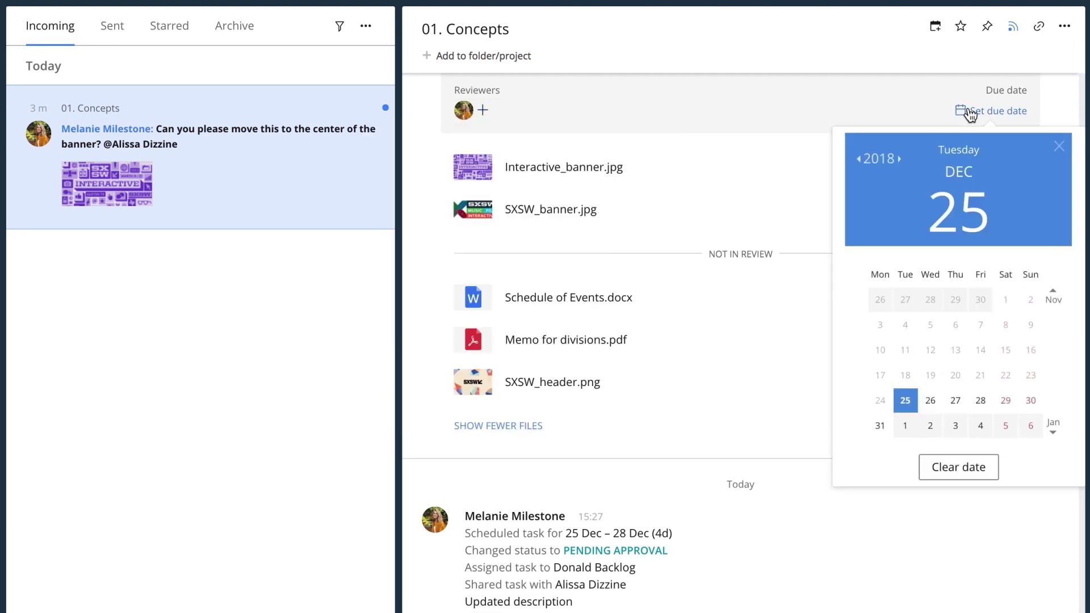
pyautogui.click(956, 400)
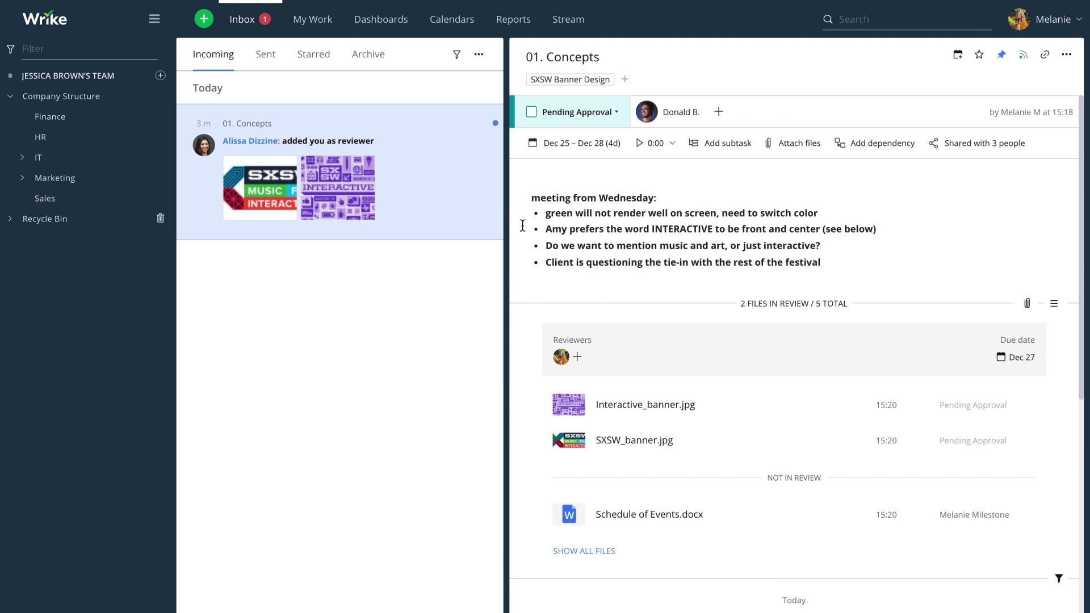
# Open Interactive_banner.jpg in Melanie's review viewer
pyautogui.scroll(-3, 522, 225)
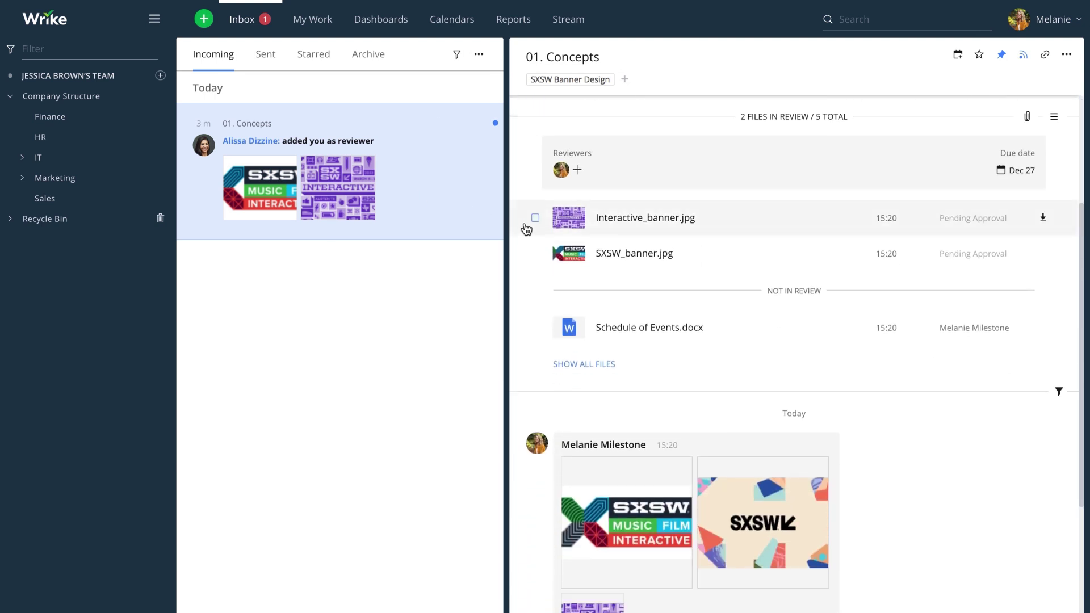
pyautogui.click(569, 219)
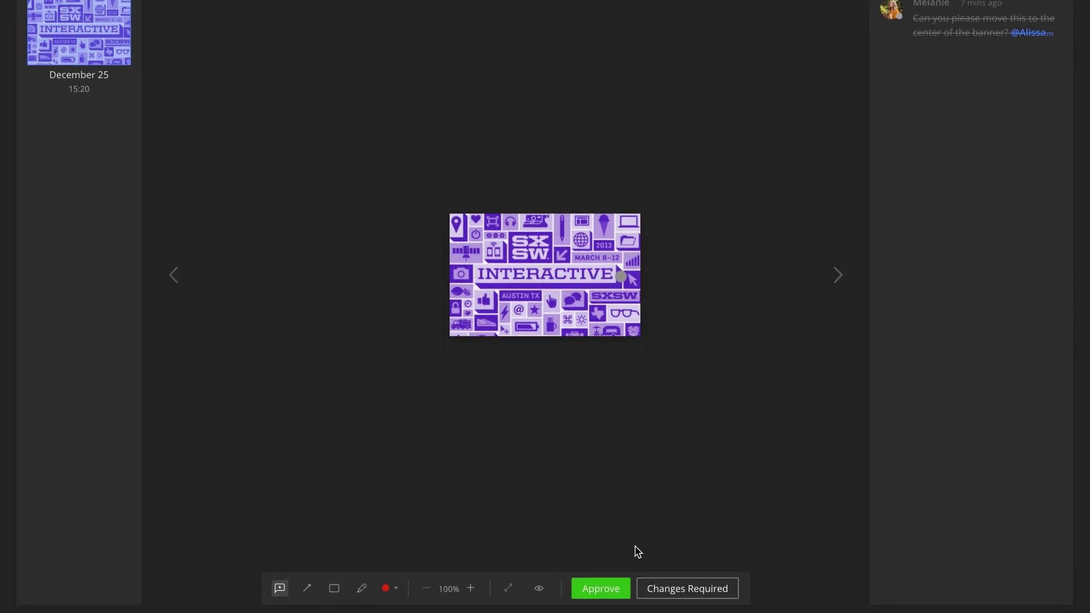
# Approve Interactive_banner.jpg and close the viewer to return to the 01. Concepts task
pyautogui.click(624, 589)
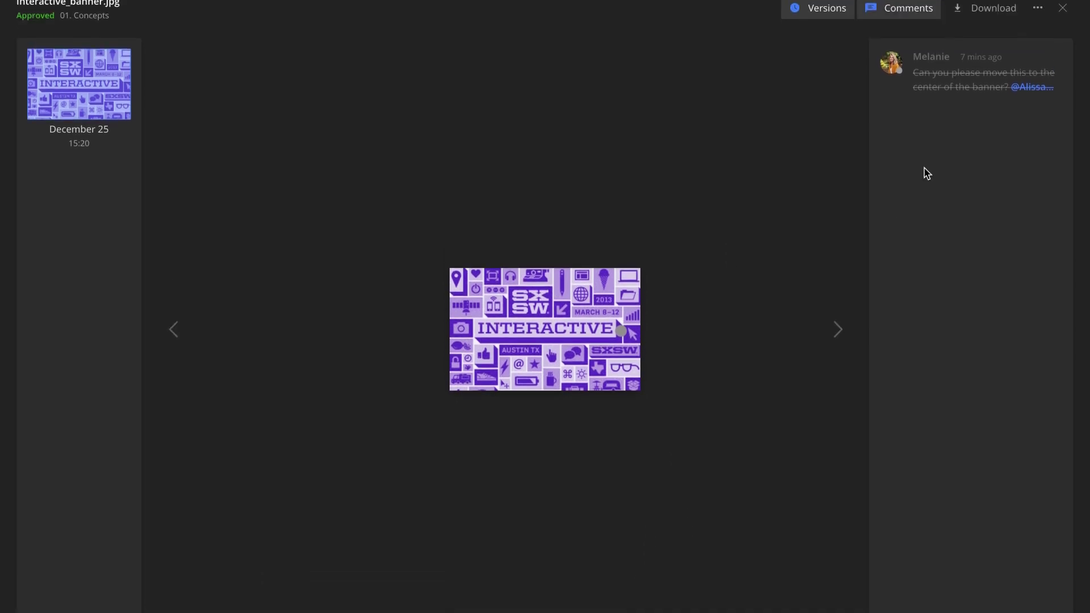
pyautogui.click(1063, 20)
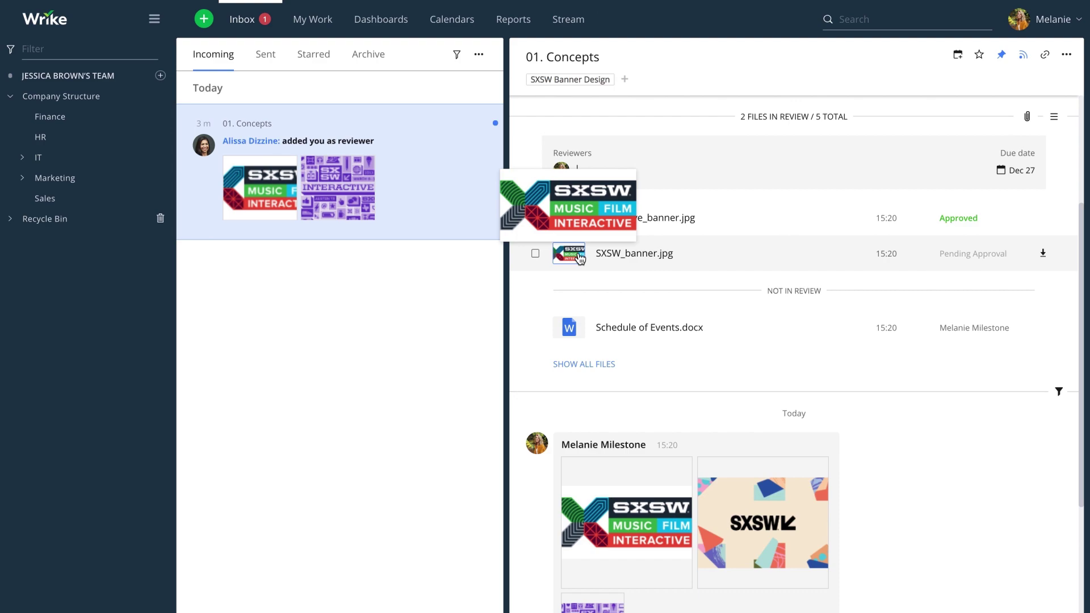
pyautogui.click(579, 258)
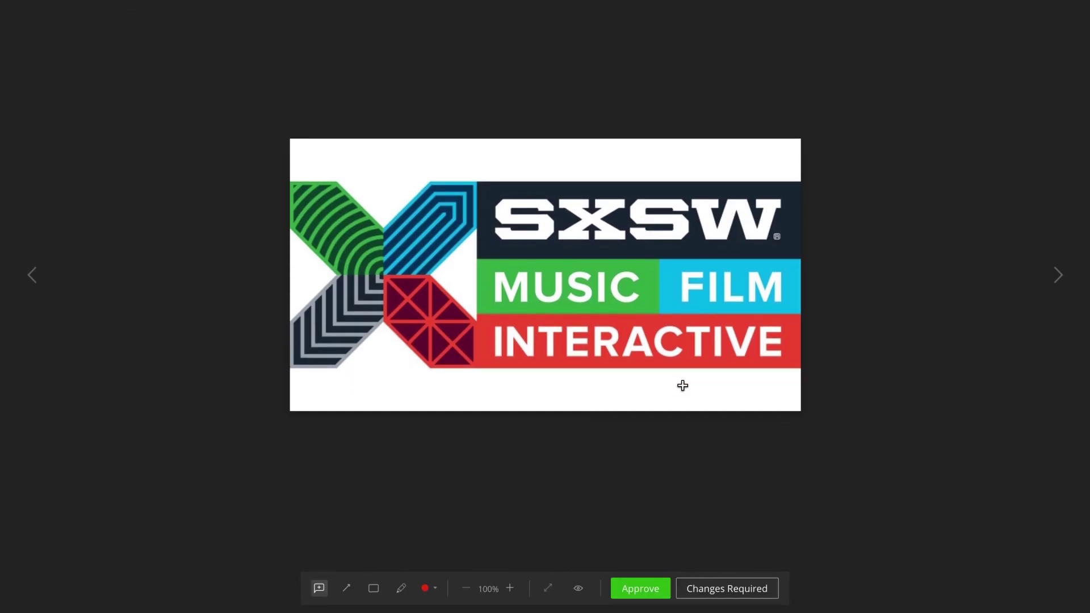
pyautogui.click(683, 385)
pyautogui.write('Can you please change the backgroun')
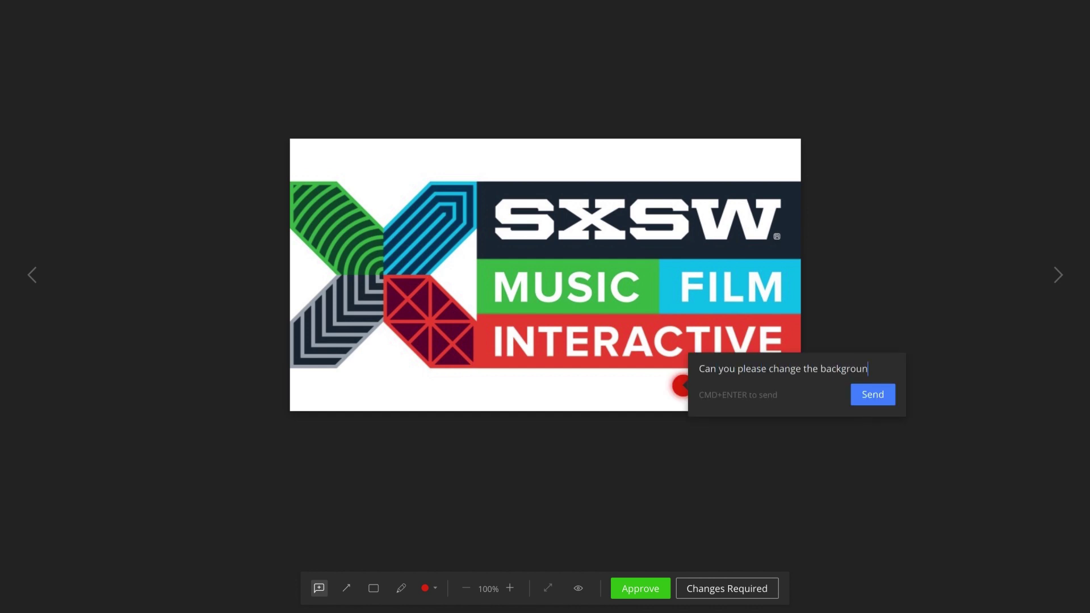
pyautogui.write('d color? @Alissa')
pyautogui.press('Return')
pyautogui.press('super+Return')
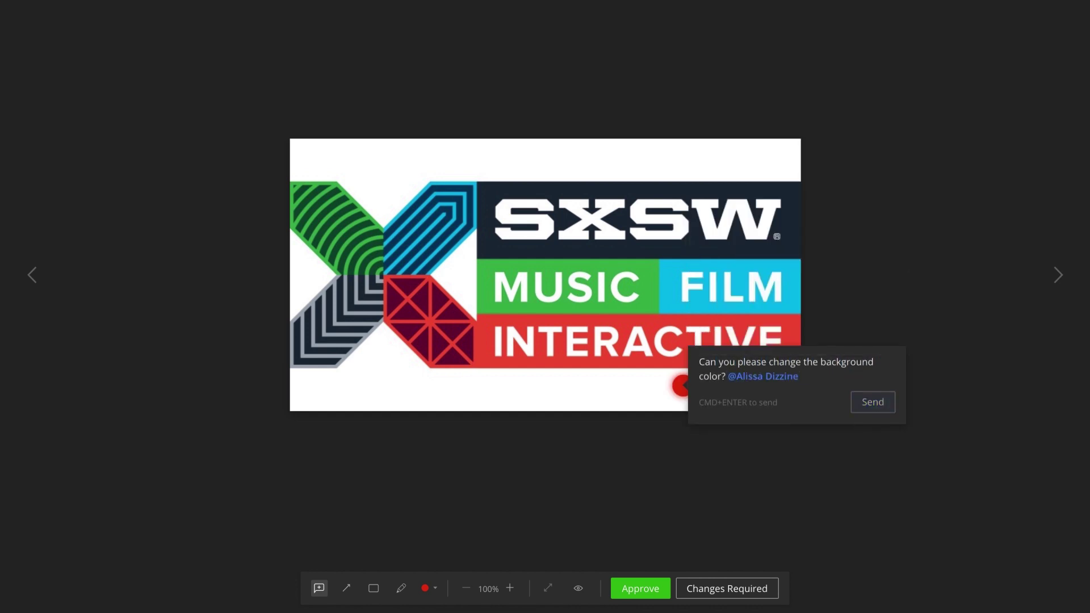
pyautogui.click(704, 589)
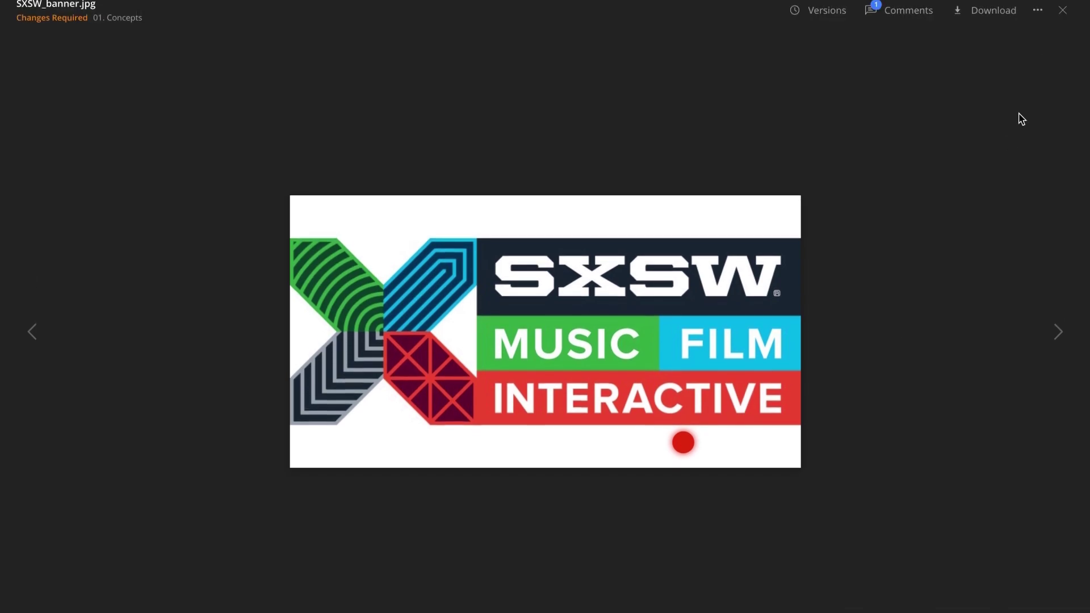
pyautogui.click(1066, 24)
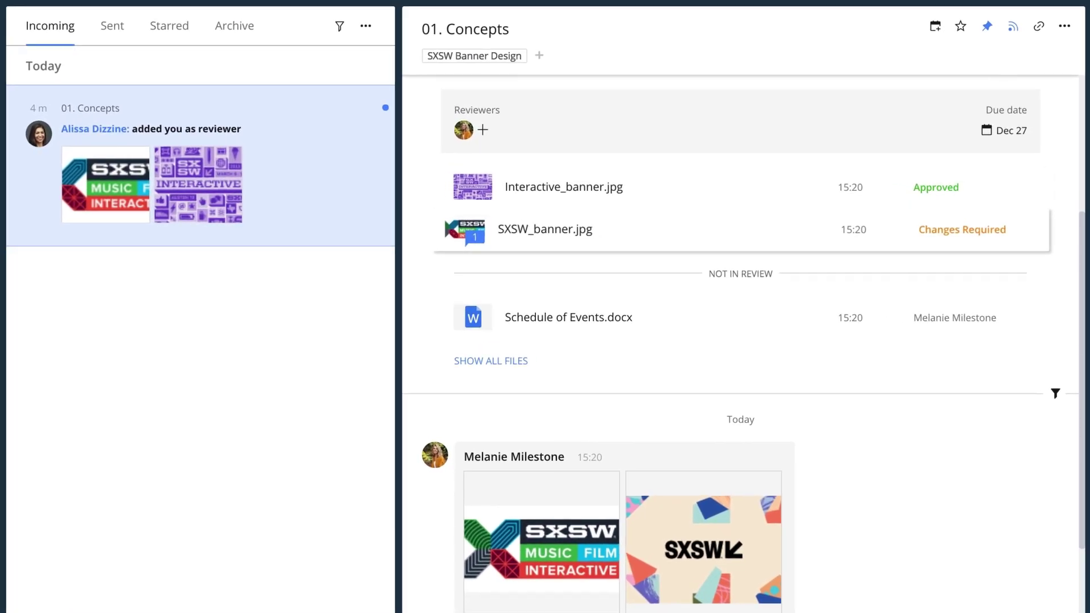
pyautogui.click(1065, 26)
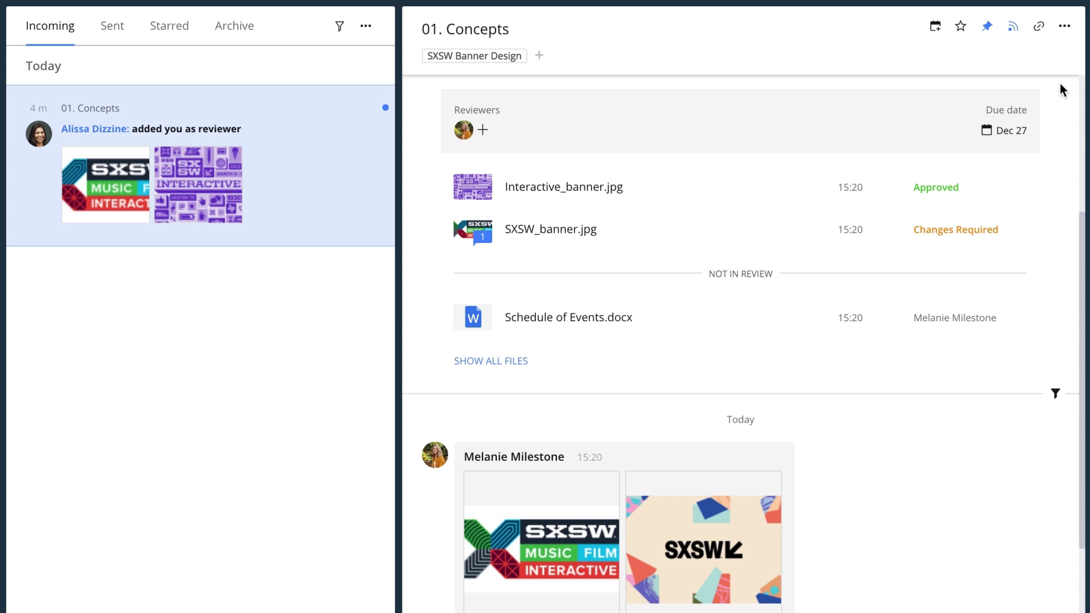
pyautogui.scroll(-5, 1061, 84)
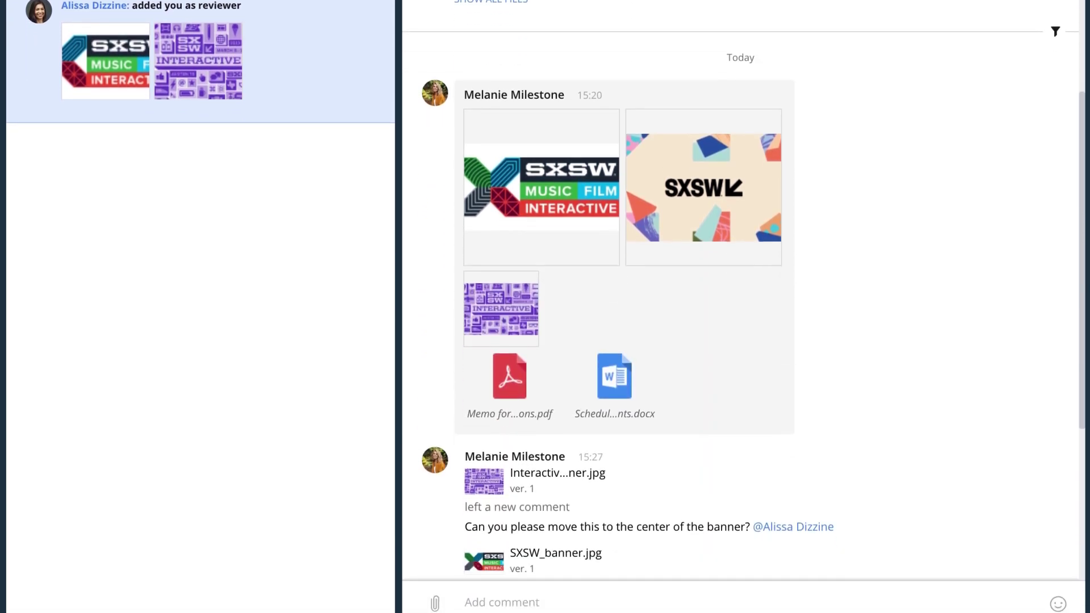
pyautogui.scroll(-2, 738, 283)
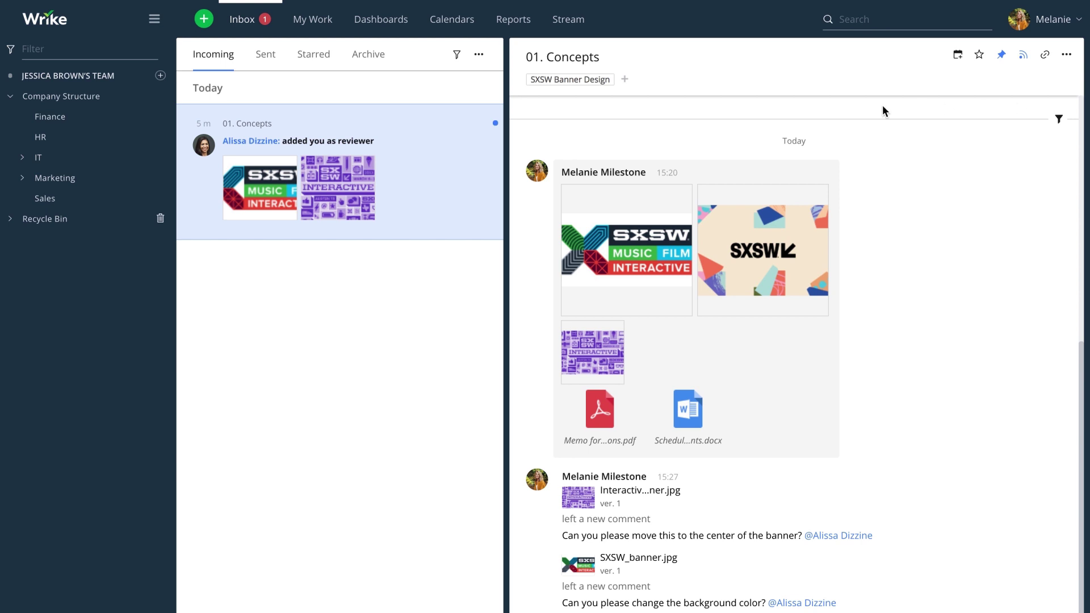
# Open the Marketing folder's task list filters and reveal the Advanced filters fields
pyautogui.click(79, 178)
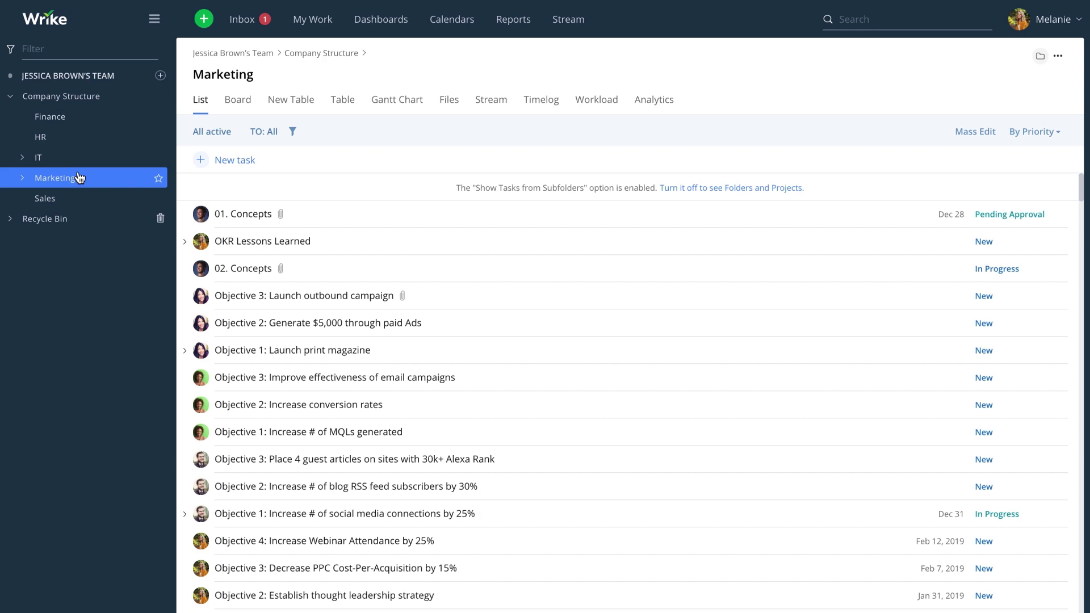
pyautogui.click(293, 131)
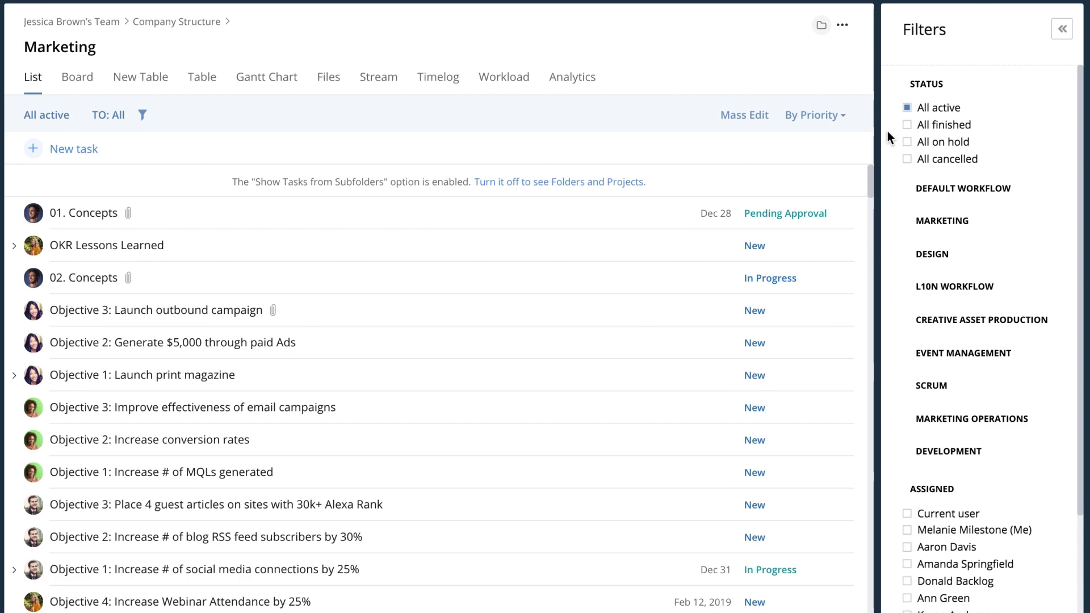
pyautogui.scroll(-5, 887, 132)
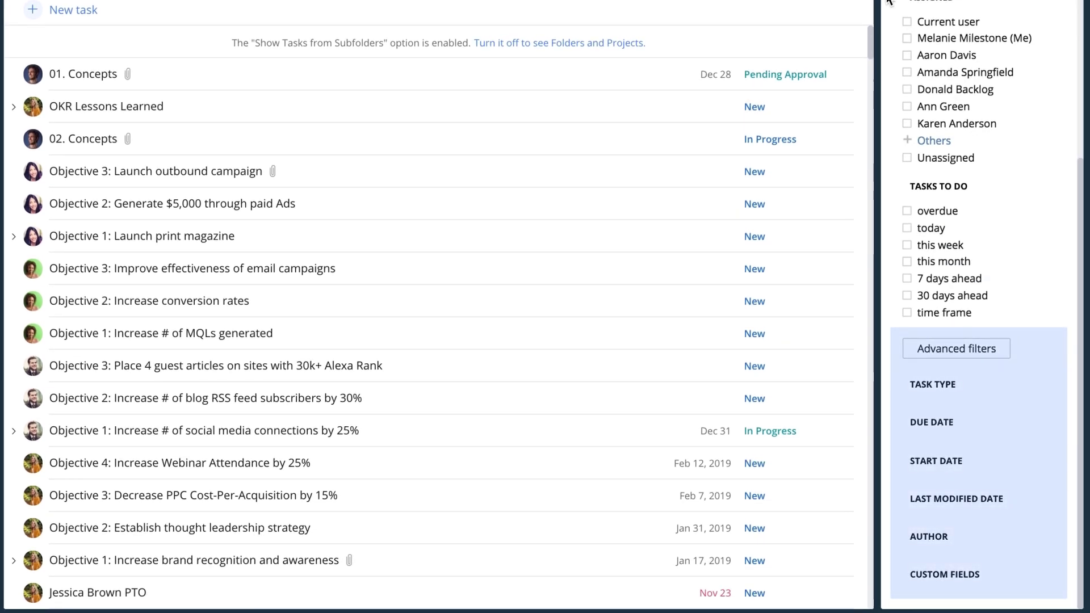
pyautogui.click(878, 287)
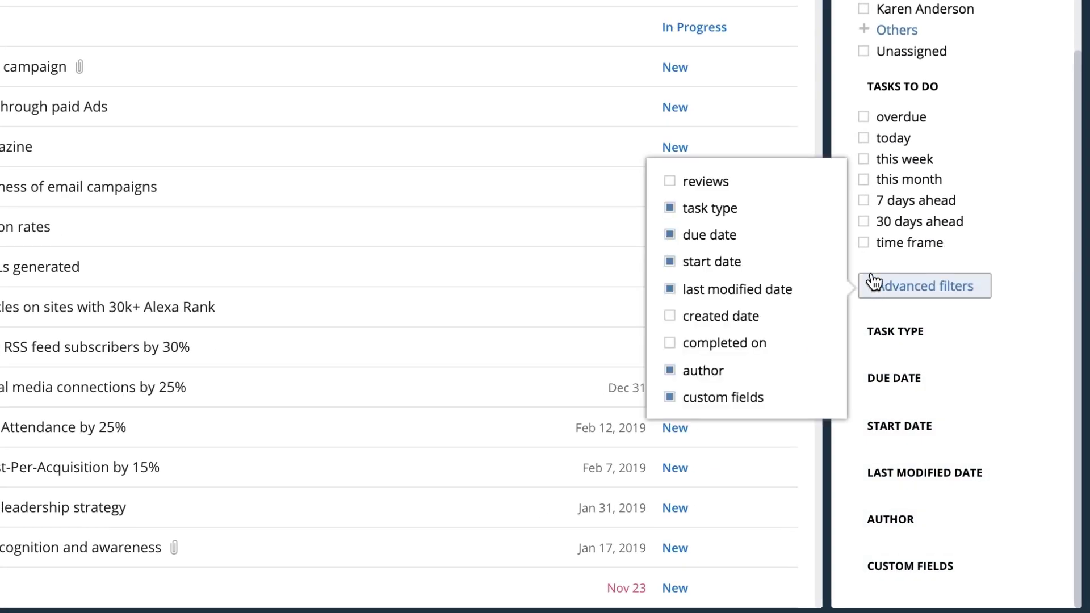
# Add a review-status filter, try Pending, then keep only Finished and Unassigned reviews
pyautogui.click(721, 190)
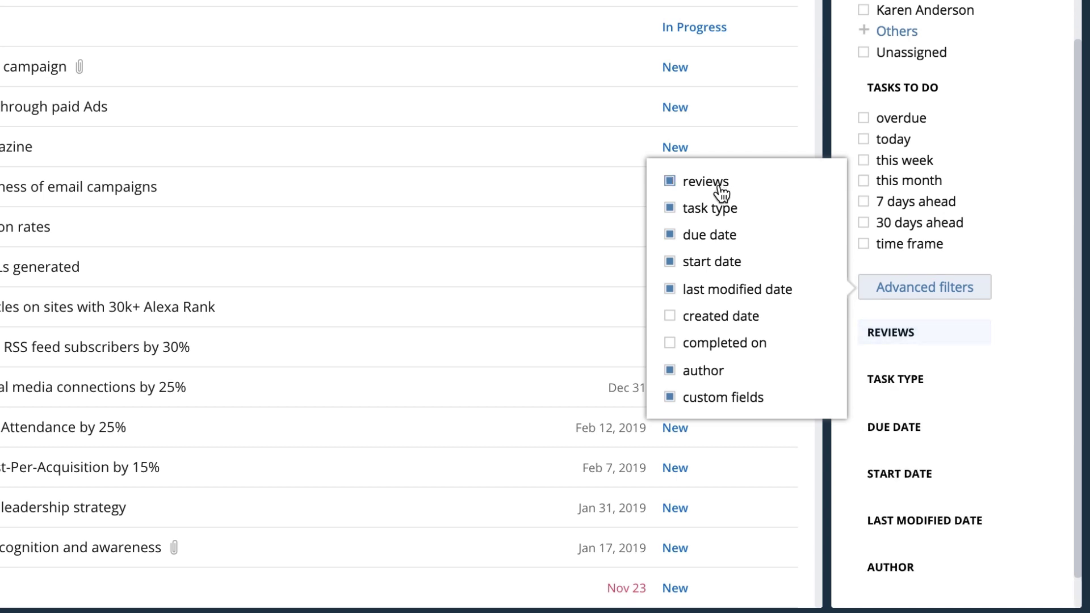
pyautogui.click(883, 339)
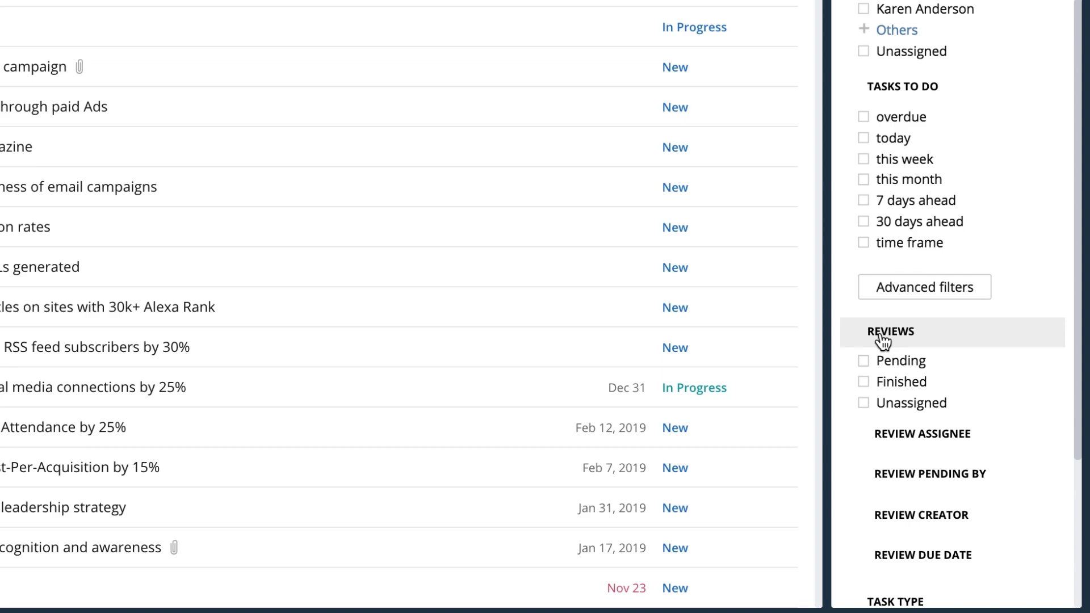
pyautogui.click(863, 361)
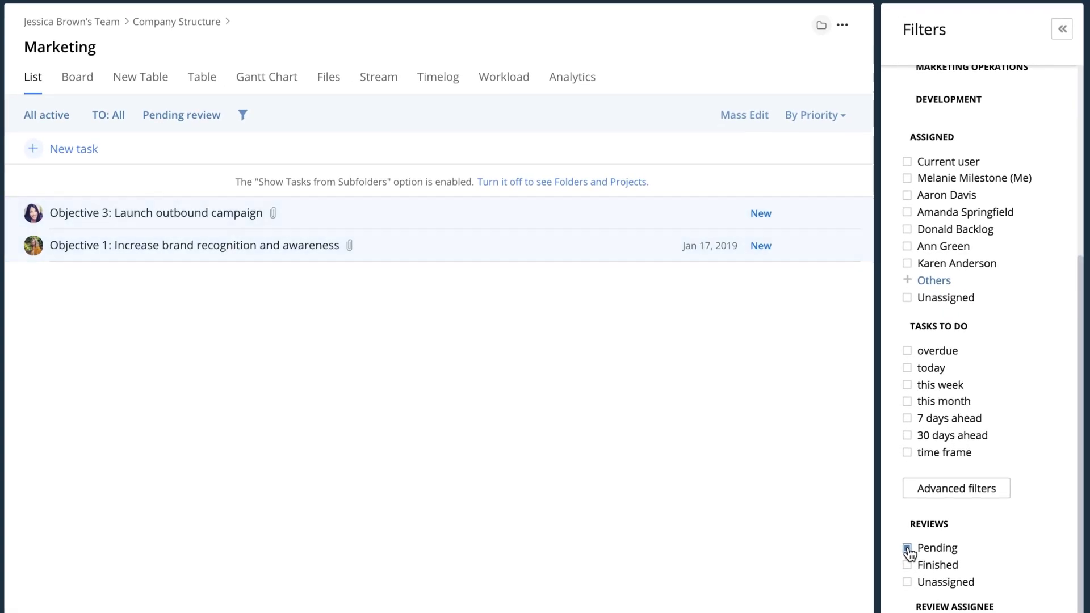
pyautogui.click(907, 548)
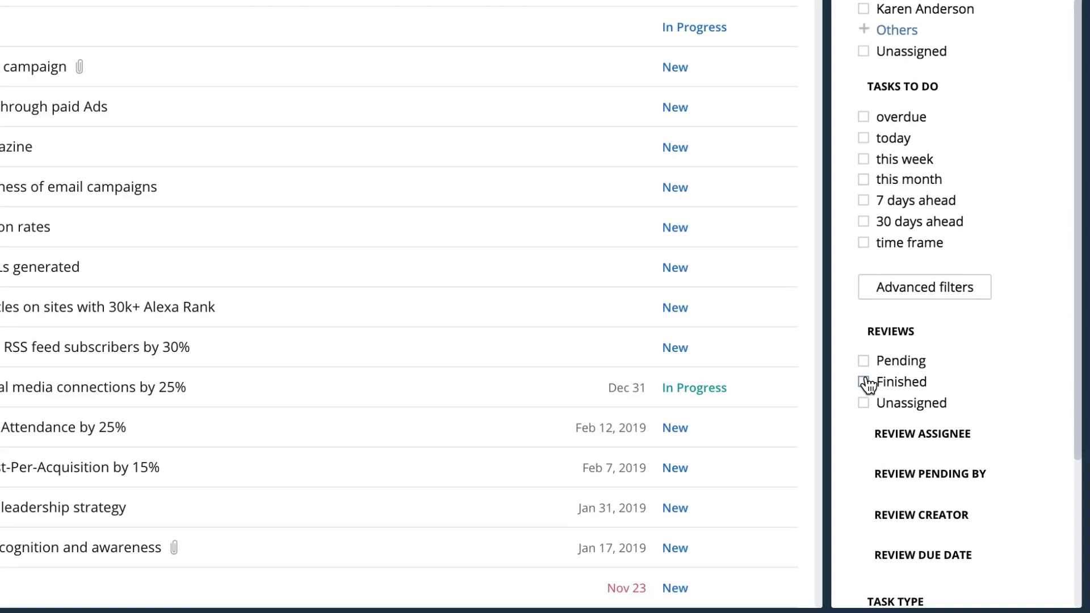
pyautogui.click(864, 382)
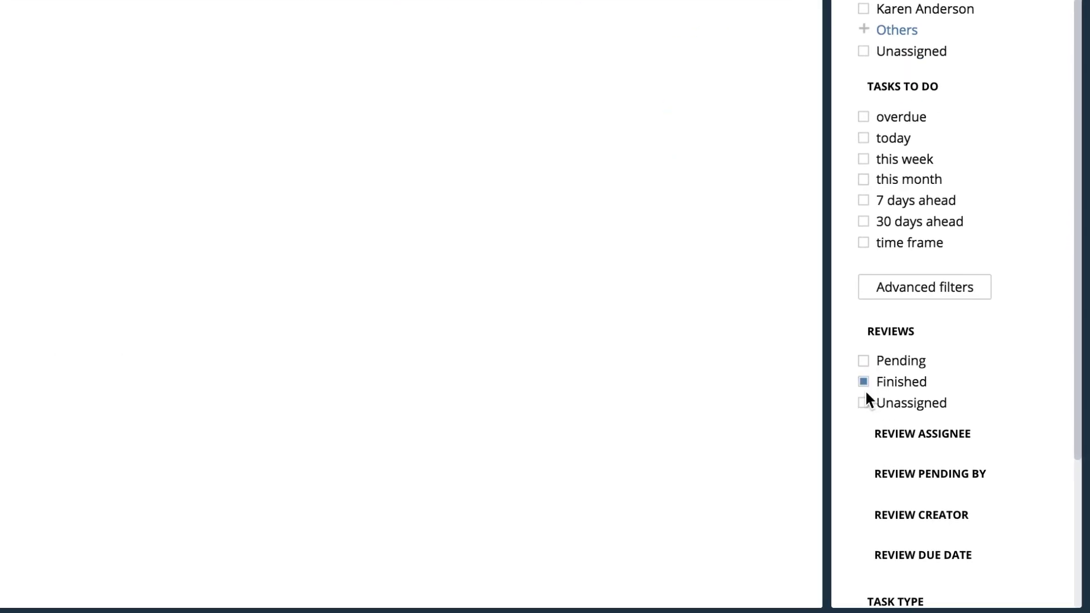
pyautogui.click(863, 403)
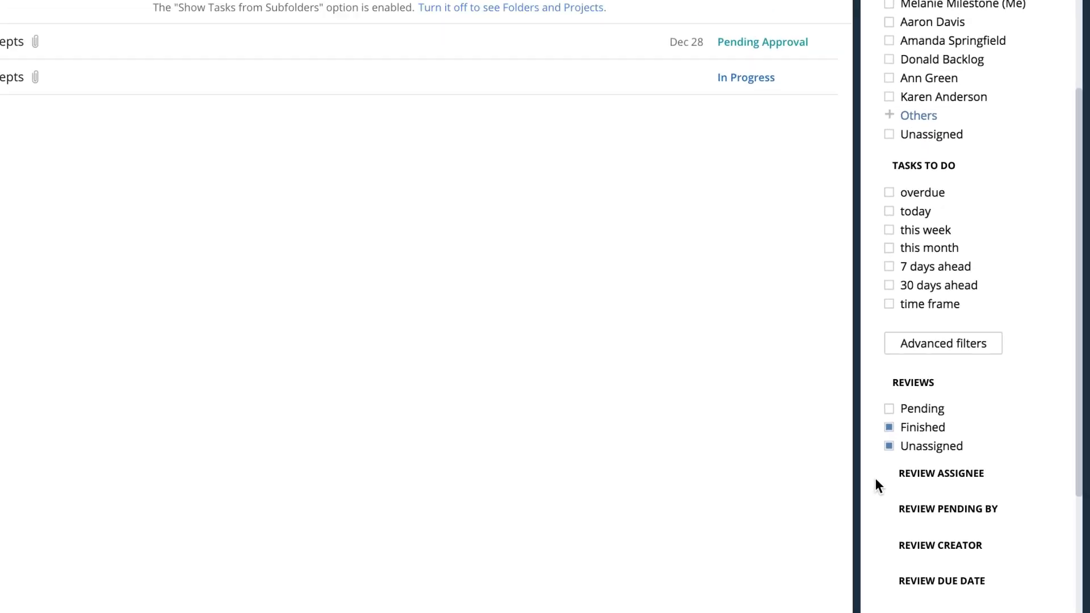